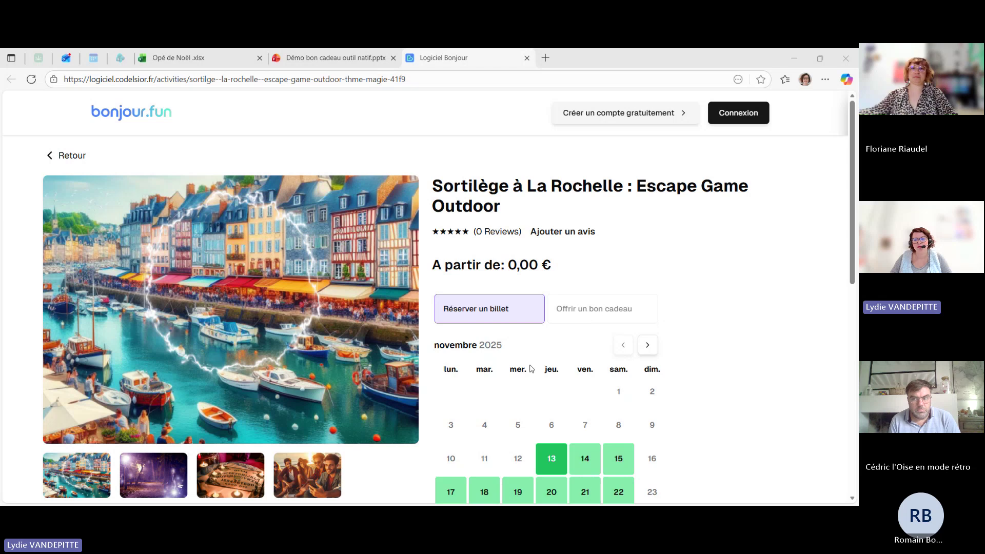
Switch the Sortilège à La Rochelle activity page from ticket booking to offering a gift voucher and view the available options
scroll(576, 412, down, 3)
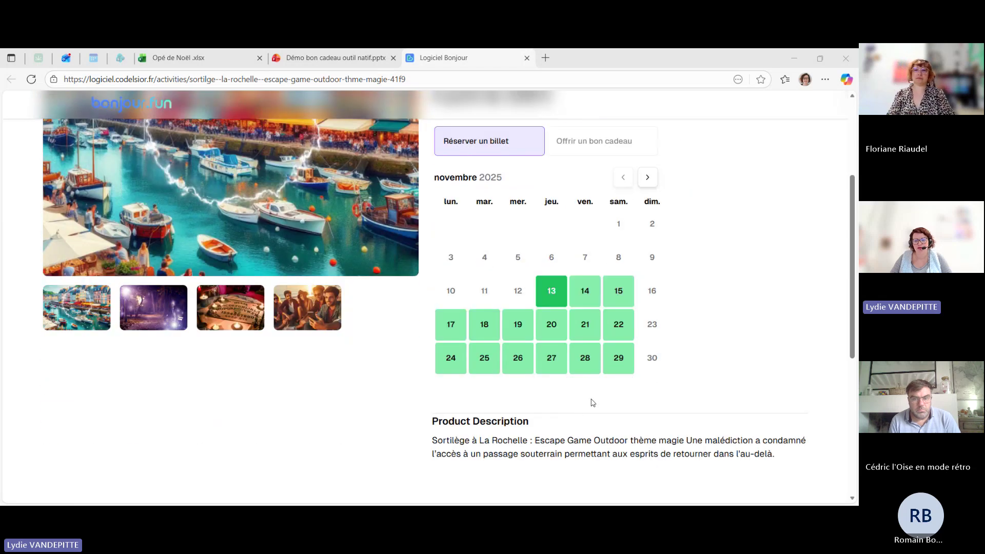
scroll(590, 400, up, 1)
scroll(600, 399, up, 1)
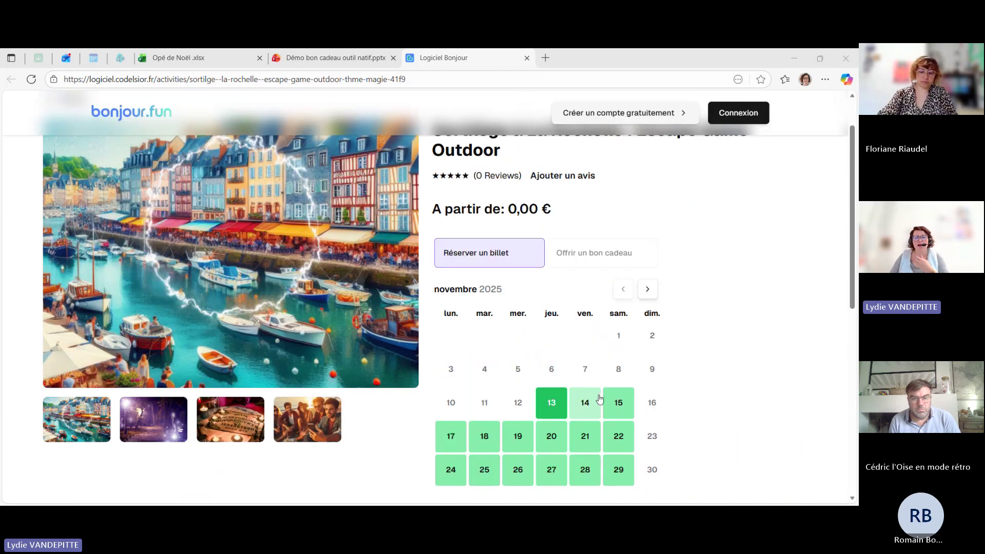
click(591, 257)
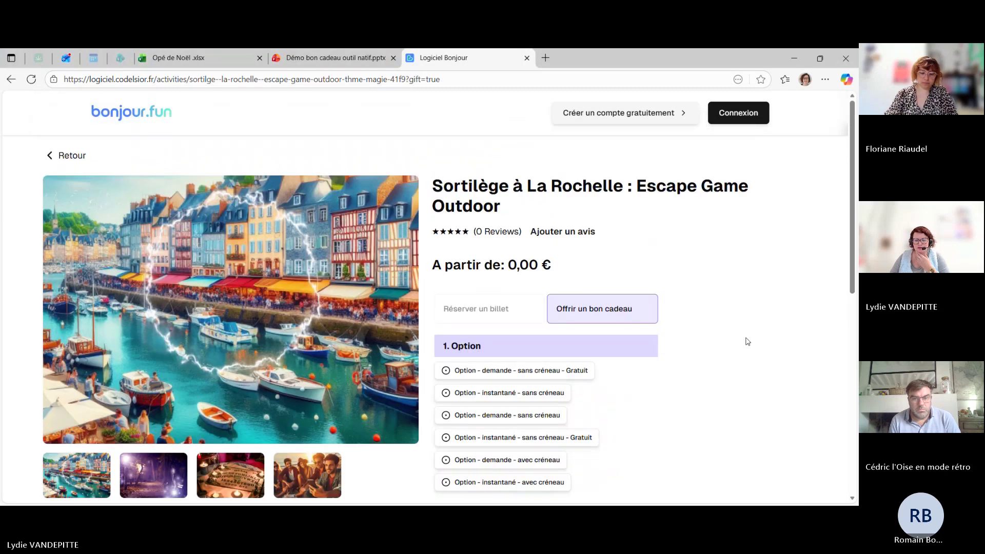
scroll(691, 333, down, 1)
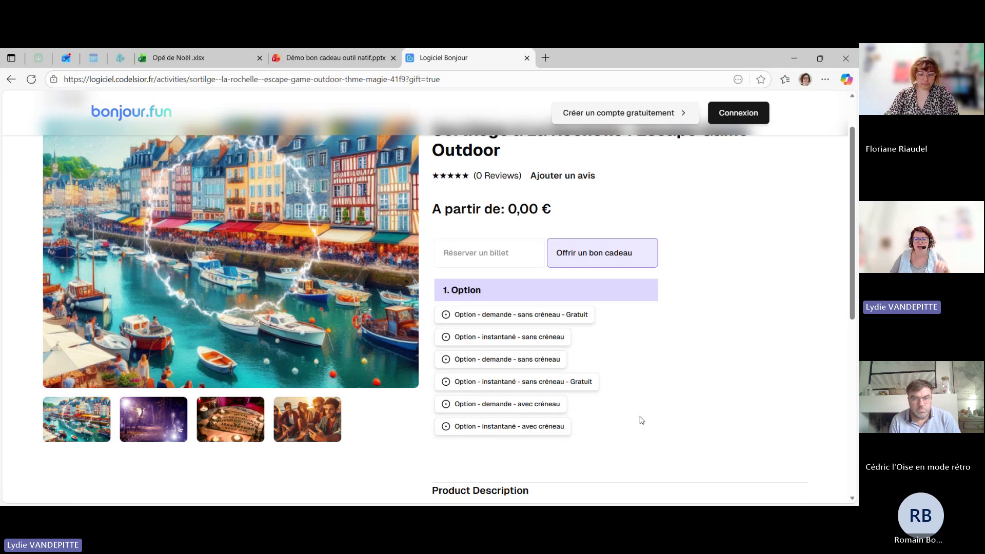
scroll(659, 446, up, 1)
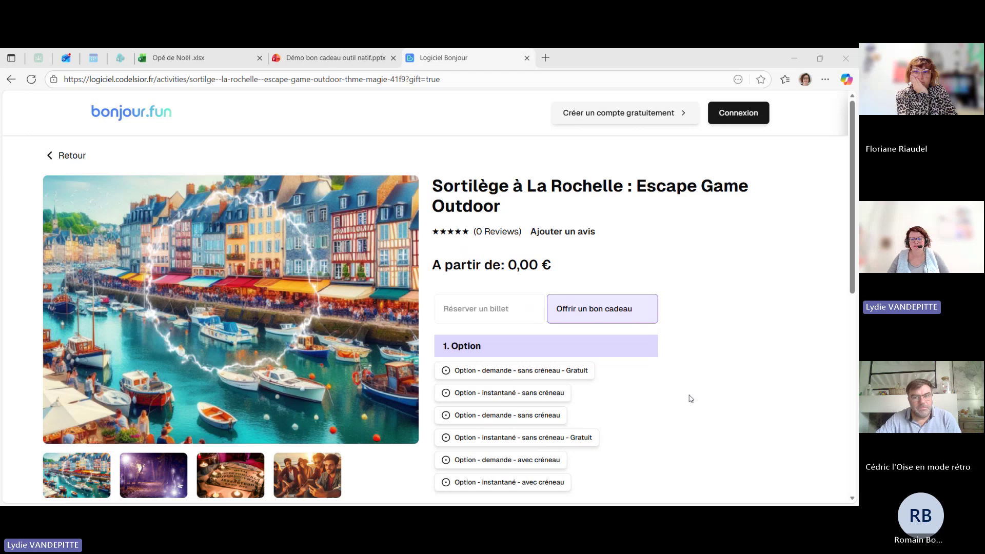
Choose "Option - instantané - sans créneau" for one adult and review the voucher's billing form and order summary
scroll(688, 395, down, 1)
click(523, 338)
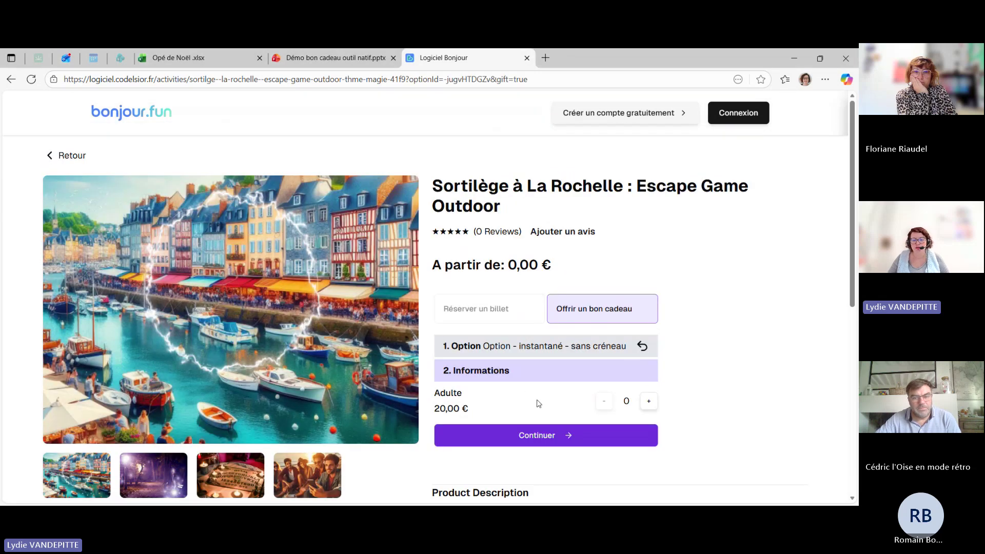
click(649, 404)
scroll(664, 427, down, 1)
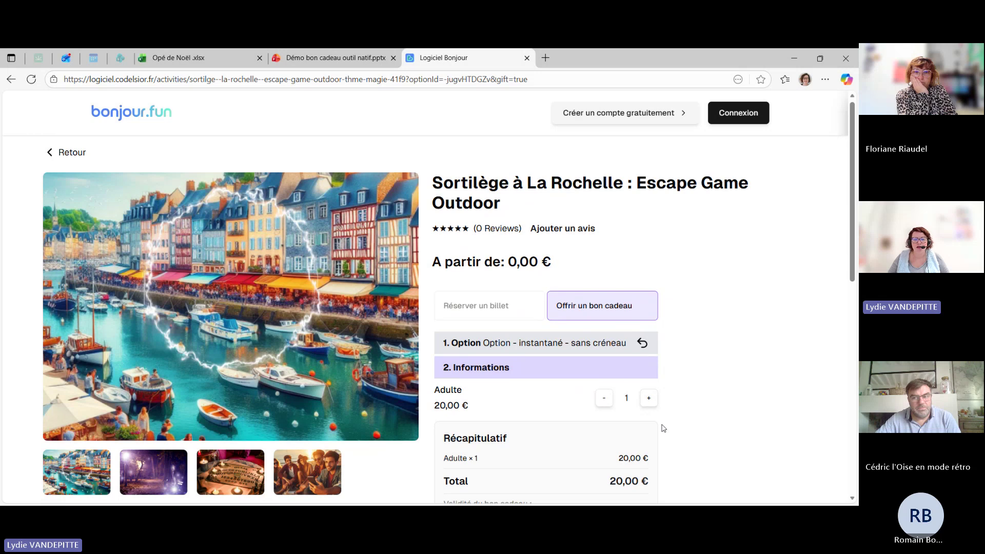
scroll(663, 427, down, 2)
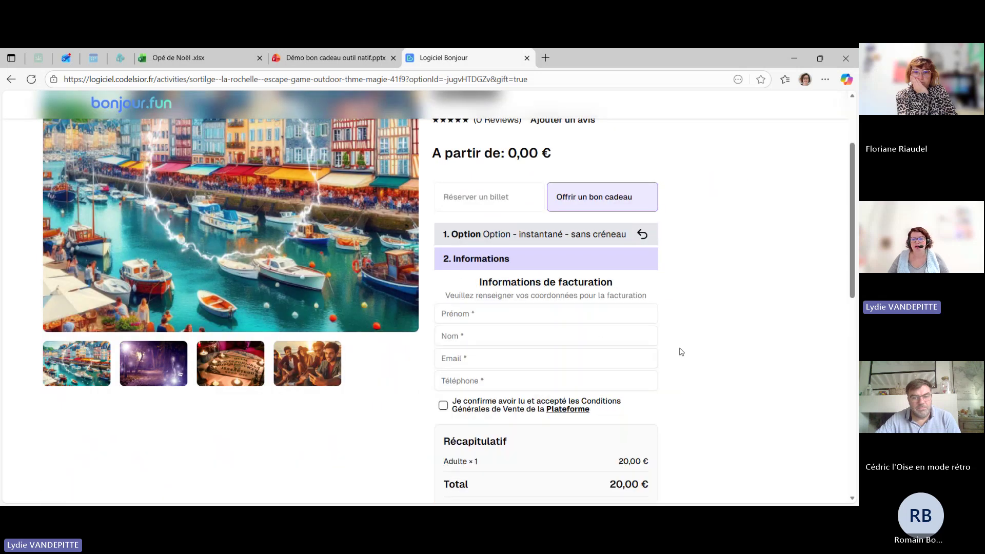
scroll(700, 365, down, 1)
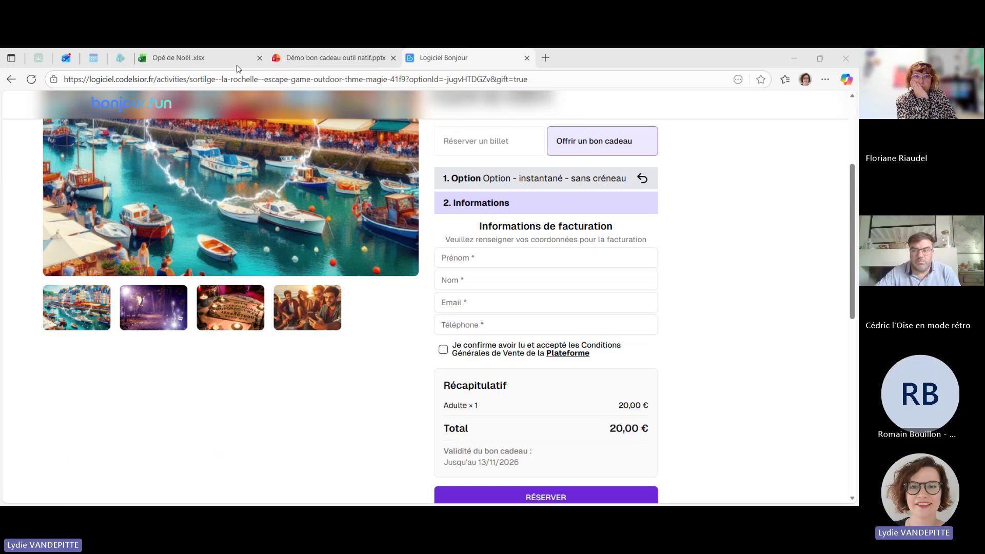
Switch to the PowerPoint presentation "Démo bon cadeau outil natif"
click(310, 60)
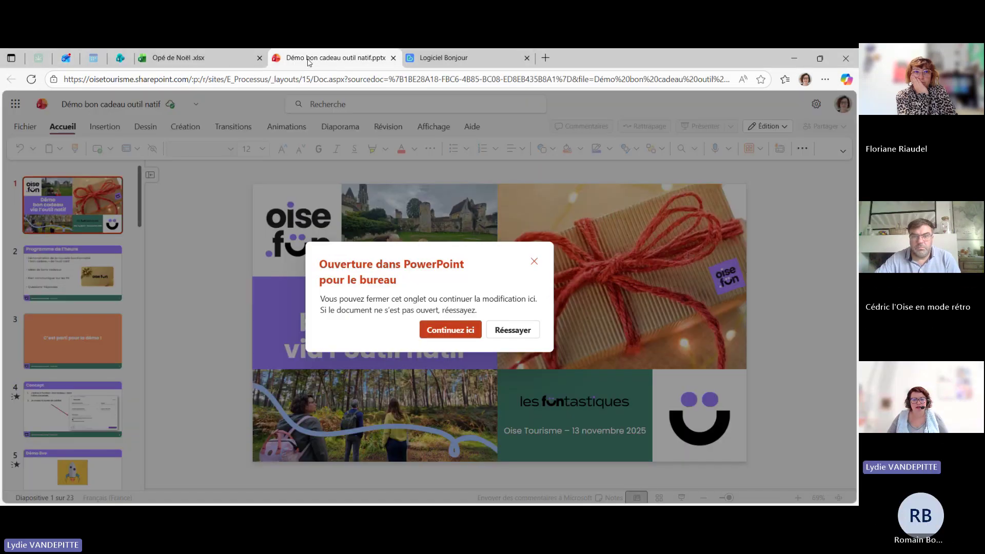
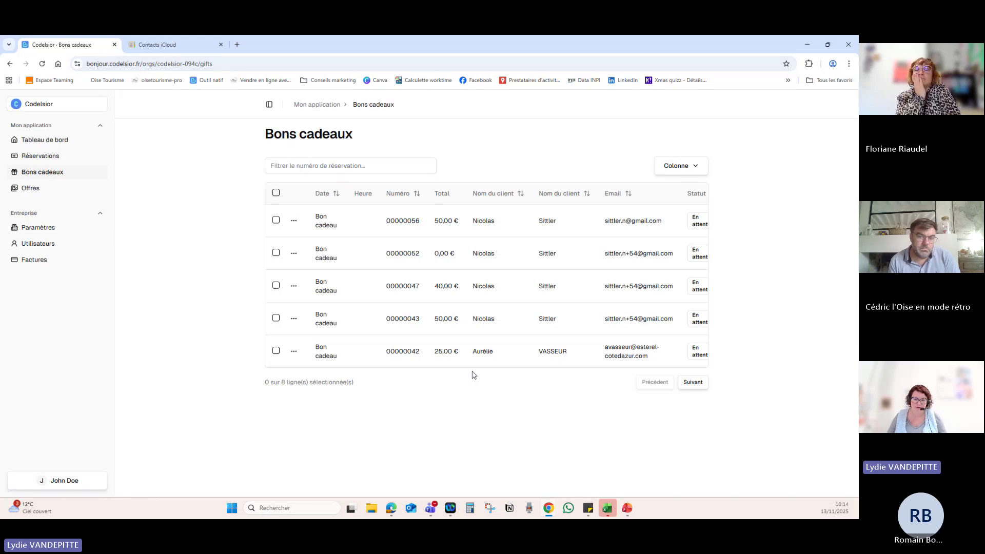
Open the first voucher in the Bons cadeaux list and examine its status, validity, client details and purchased items
drag(465, 364, 433, 374)
click(294, 221)
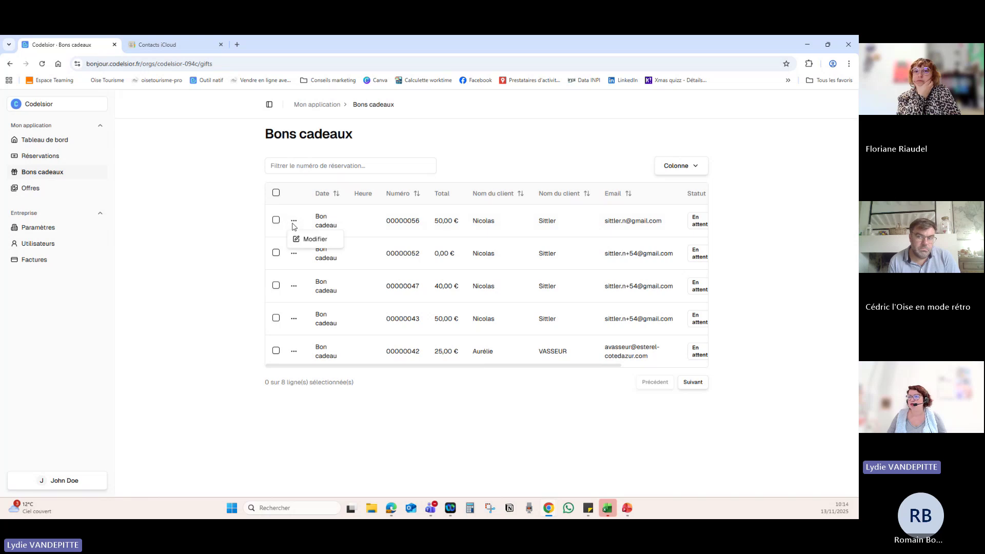
click(315, 241)
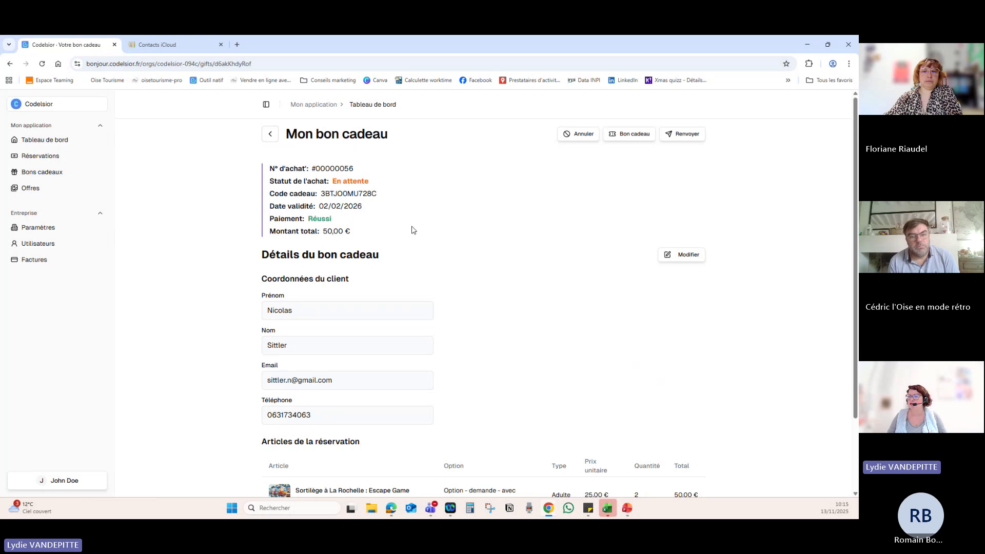
scroll(423, 278, down, 1)
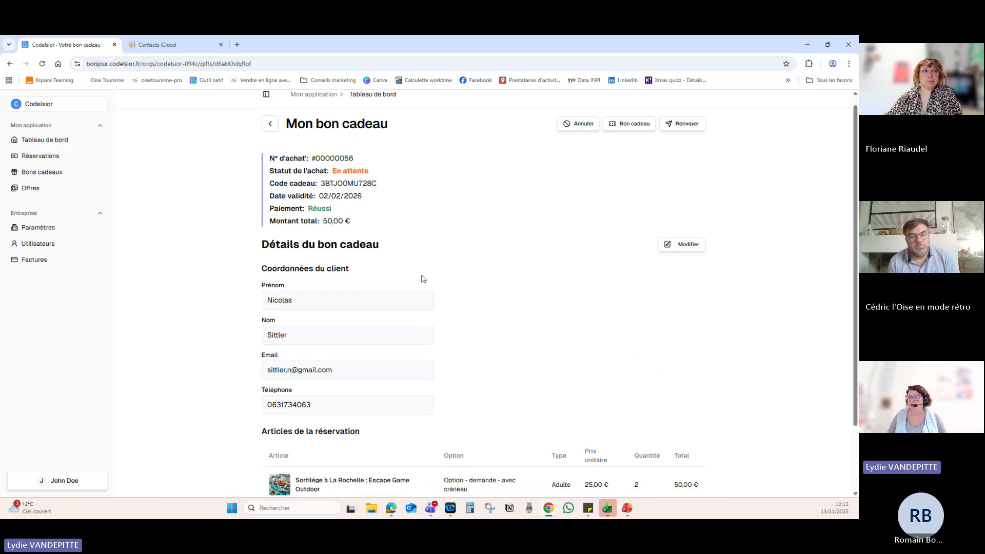
scroll(513, 340, down, 1)
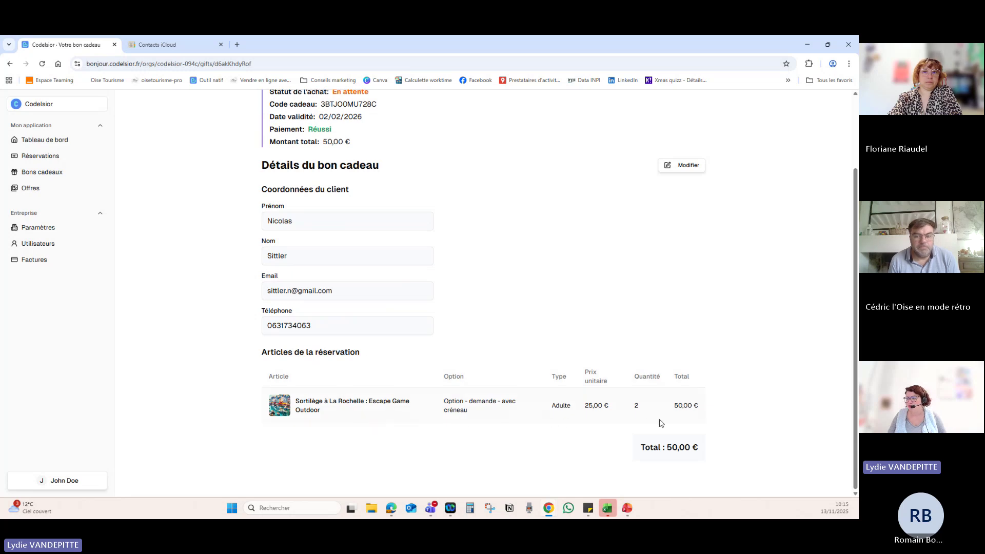
scroll(749, 316, up, 2)
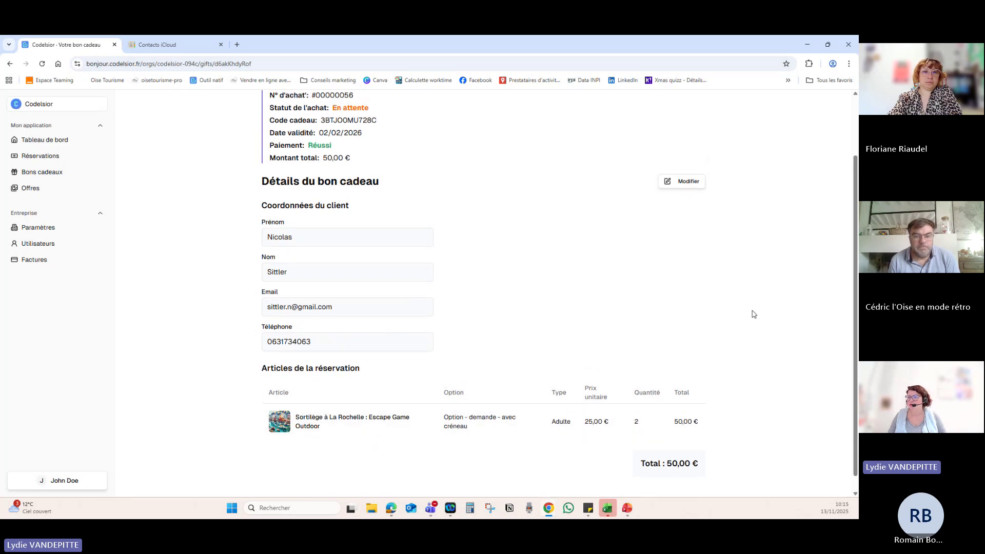
scroll(513, 430, down, 1)
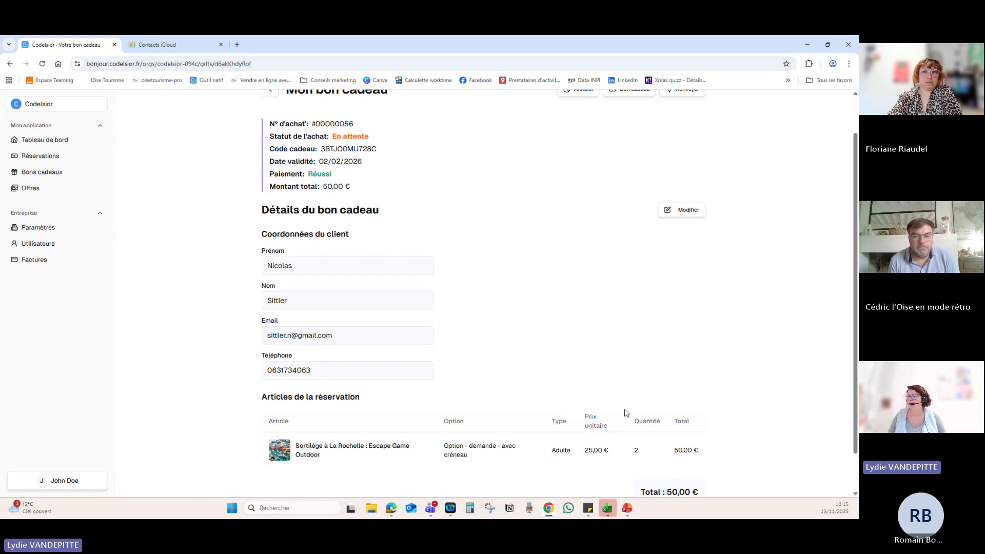
scroll(761, 368, up, 1)
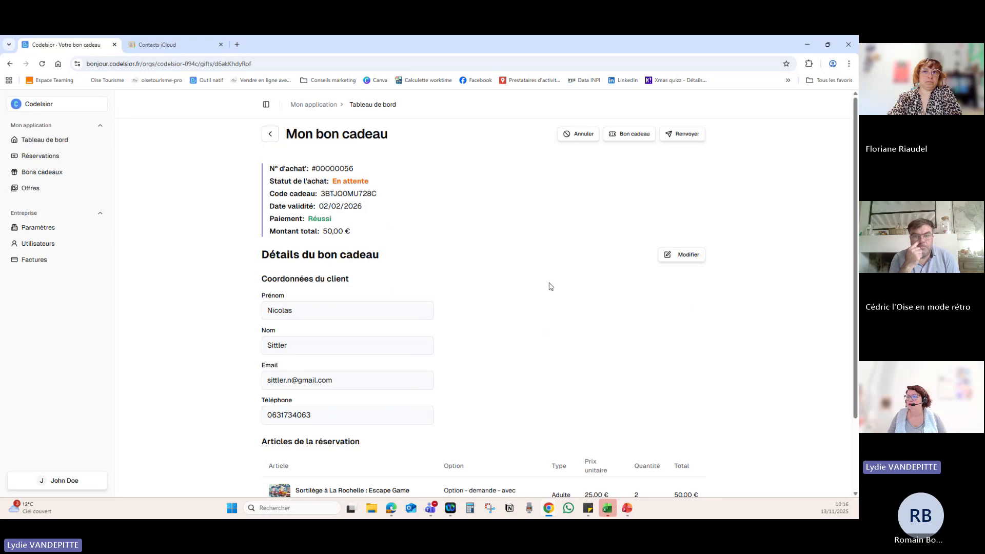
Return to the gift voucher list and compare it with the Réservations list
click(273, 137)
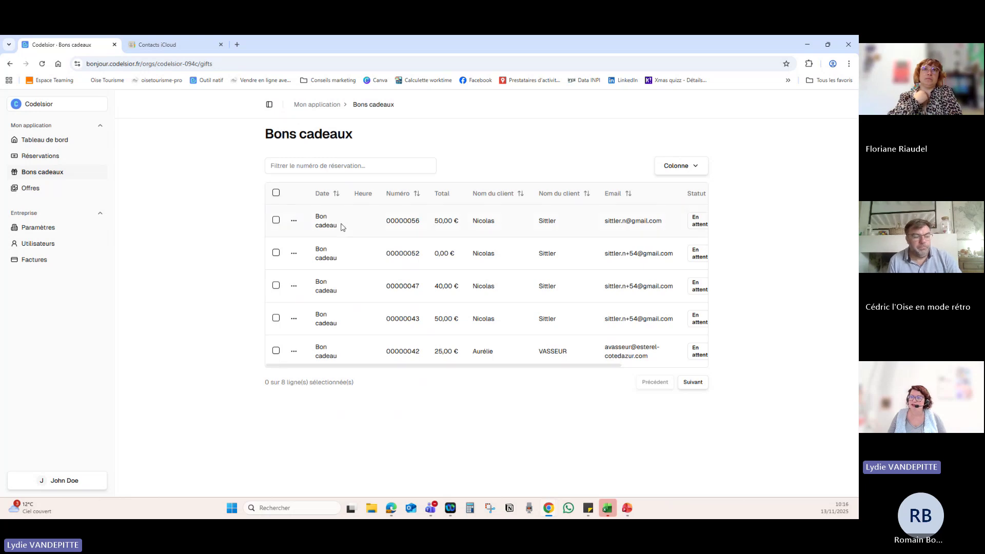
click(66, 160)
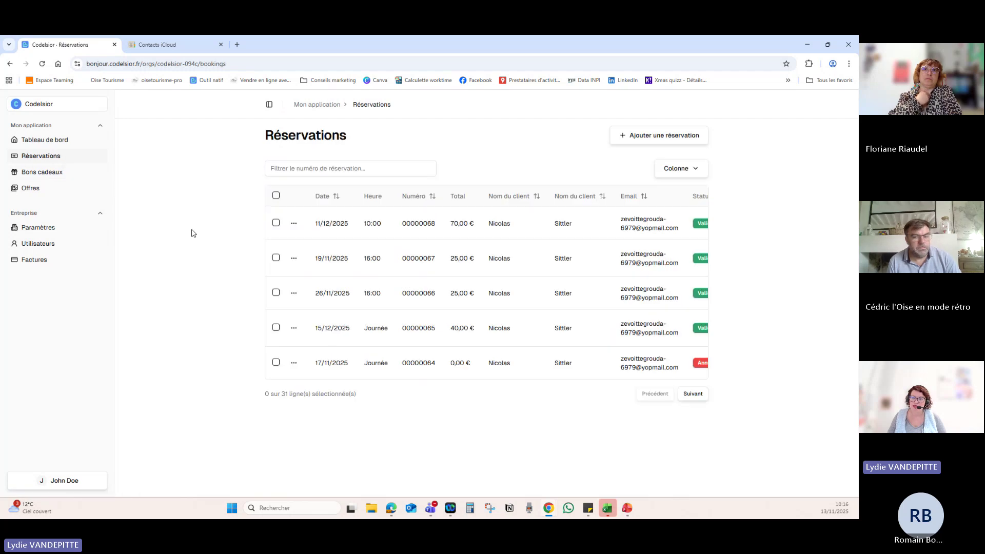
click(78, 177)
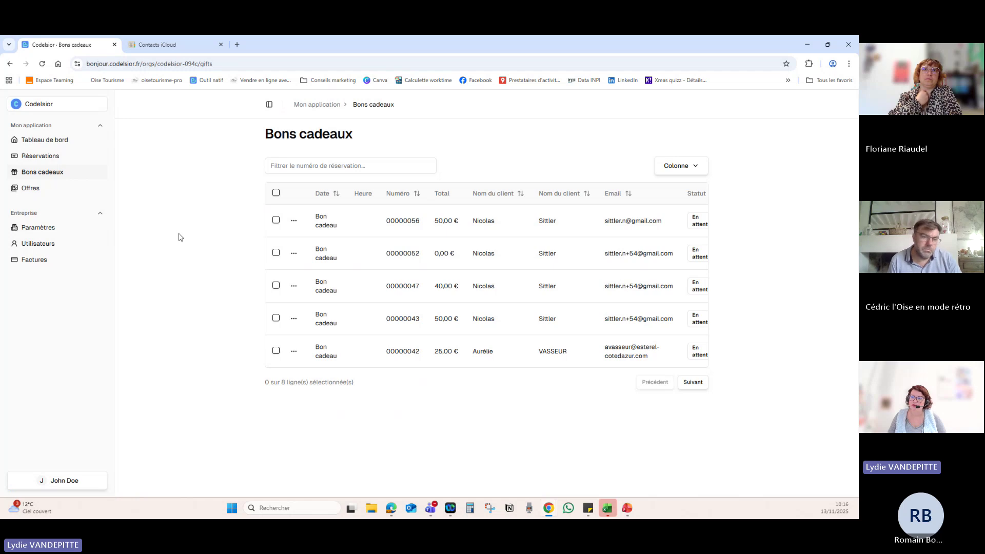
Open the 11/12/2025 10:00 reservation, examine its client, beneficiary and item details, and return to the reservations list
click(71, 158)
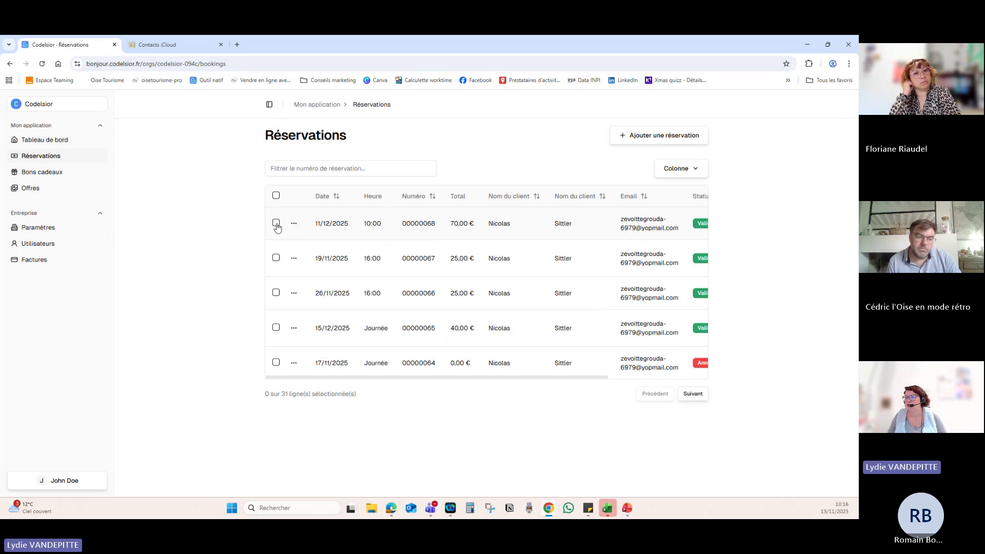
click(294, 223)
click(314, 246)
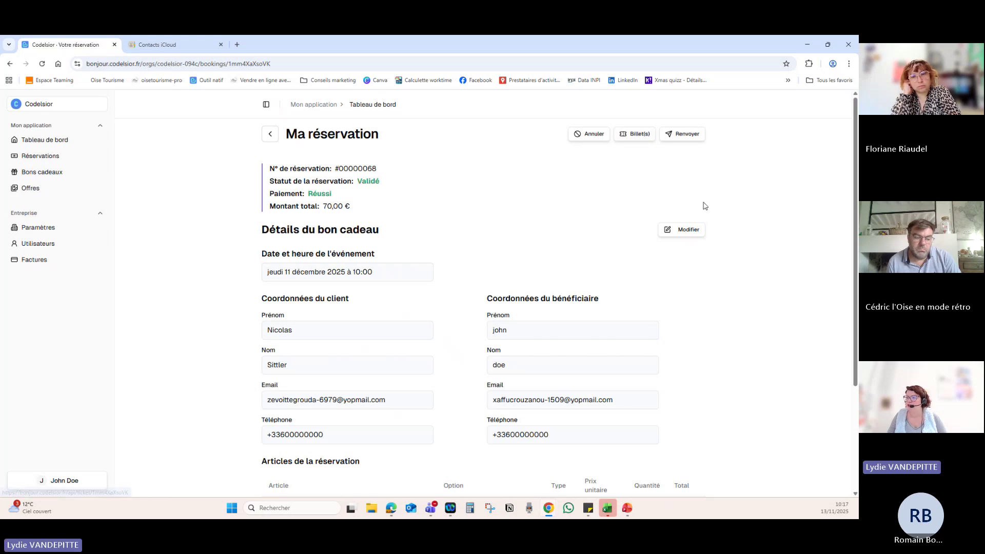
scroll(747, 390, down, 3)
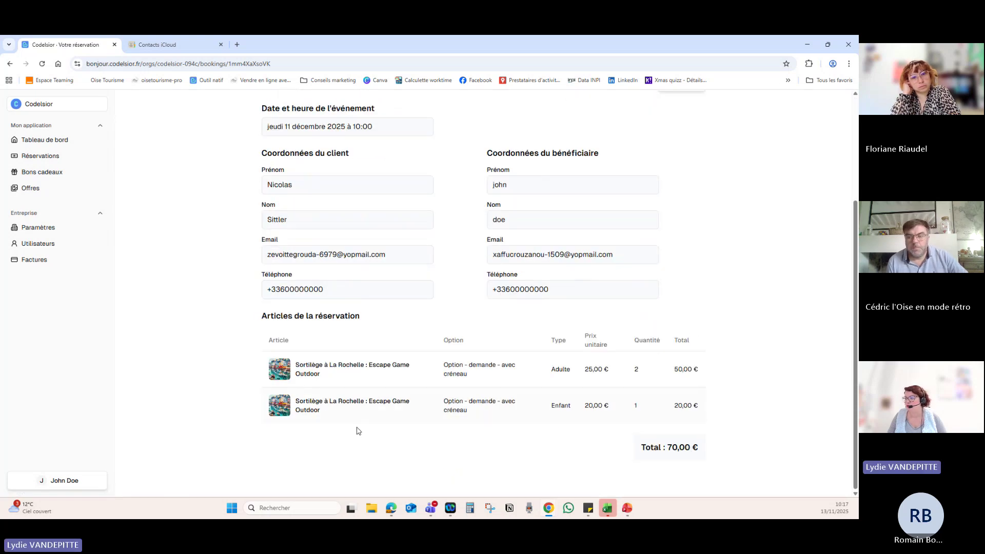
scroll(726, 399, up, 1)
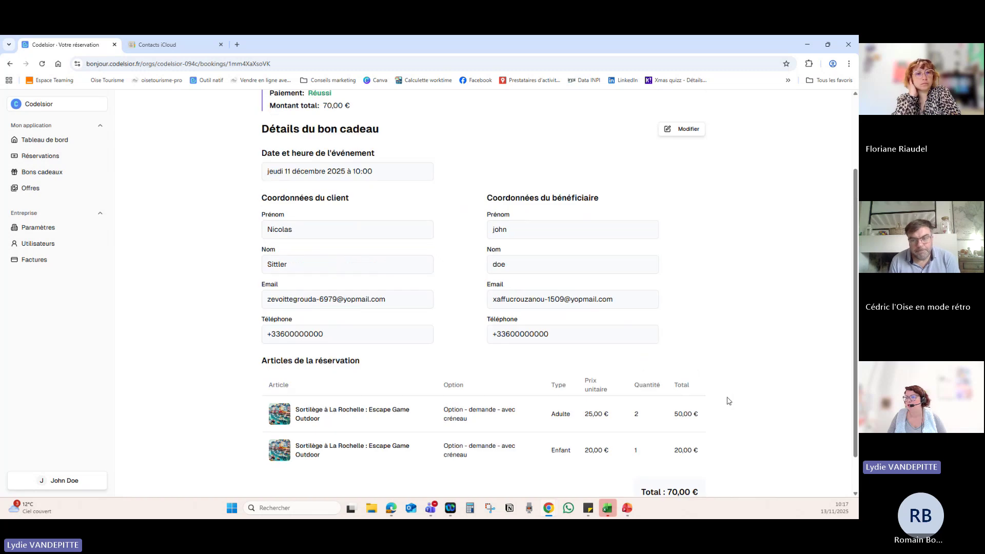
scroll(728, 403, up, 2)
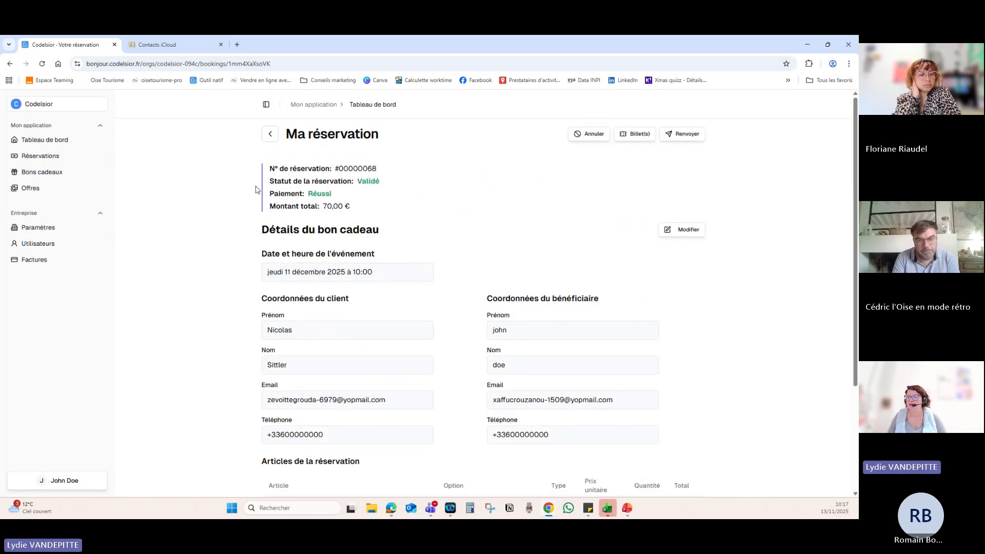
click(270, 134)
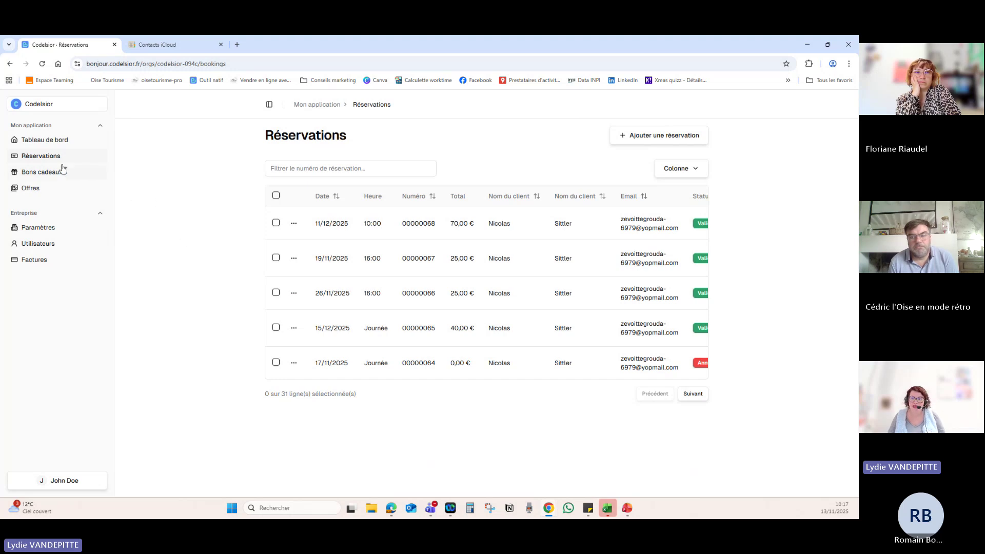
Open the offer "Sortilège à La Rochelle : Escape Game Outdoor" for editing and expand its Bon cadeau settings
click(45, 188)
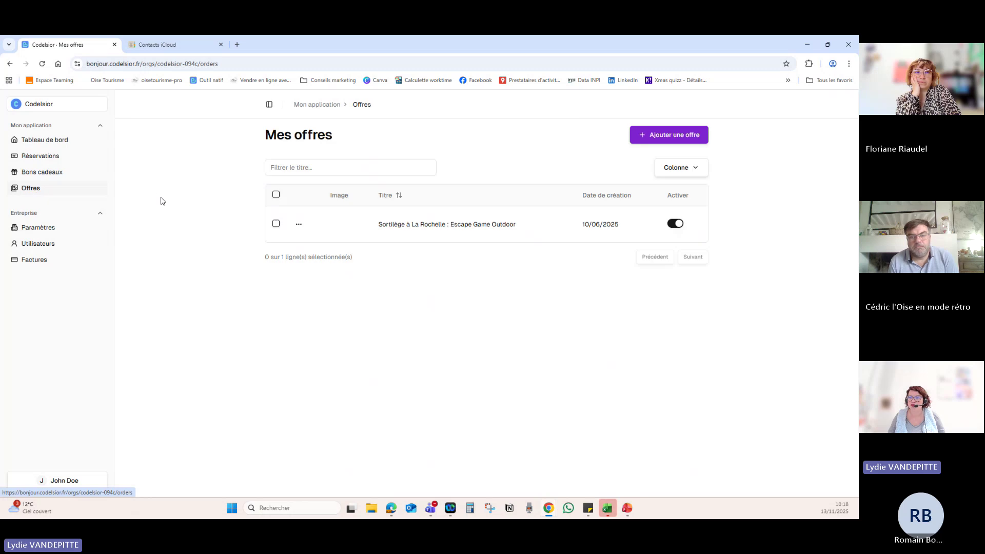
click(299, 224)
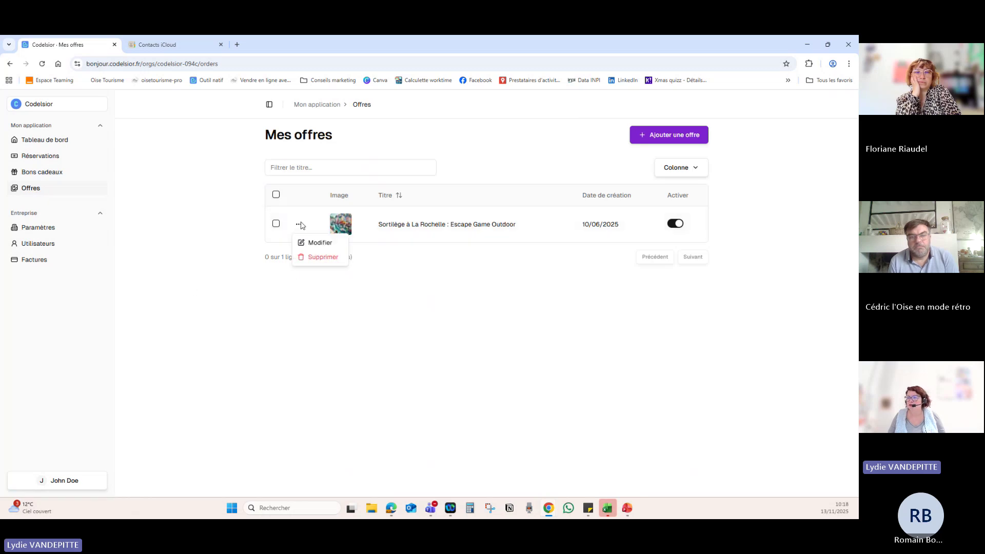
click(317, 244)
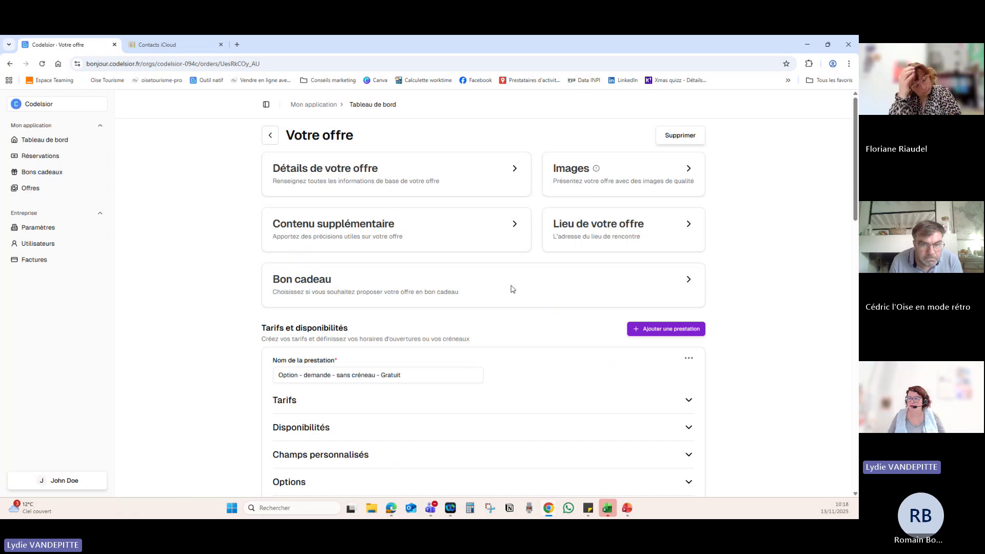
click(689, 281)
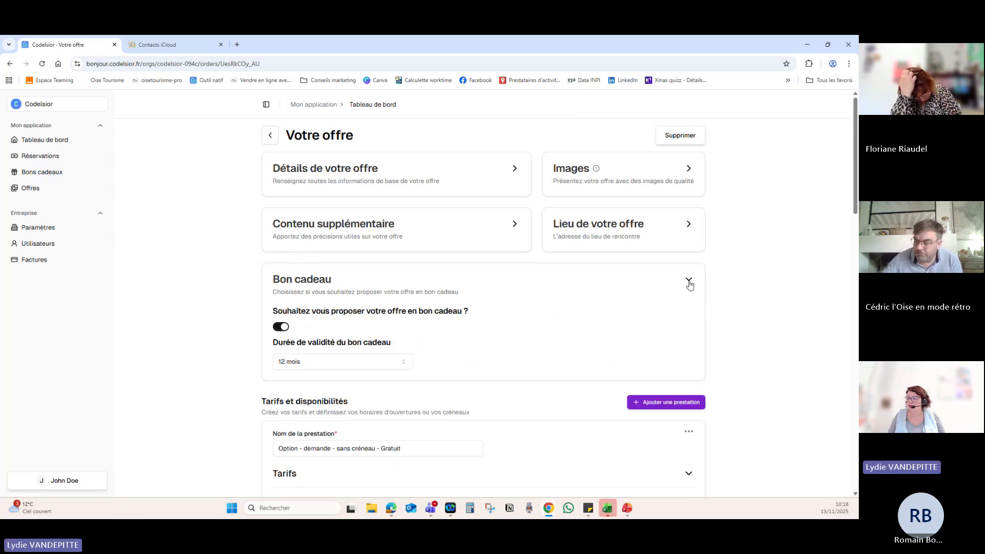
Look through the offer's gift voucher settings and its services under Tarifs et disponibilités, down to the save option
scroll(365, 290, down, 1)
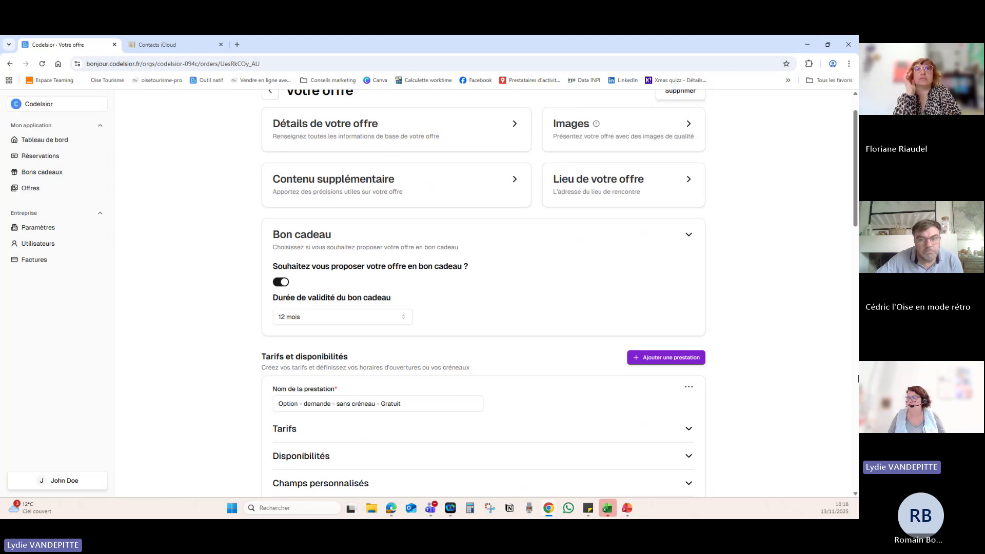
scroll(768, 358, down, 9)
scroll(768, 358, down, 10)
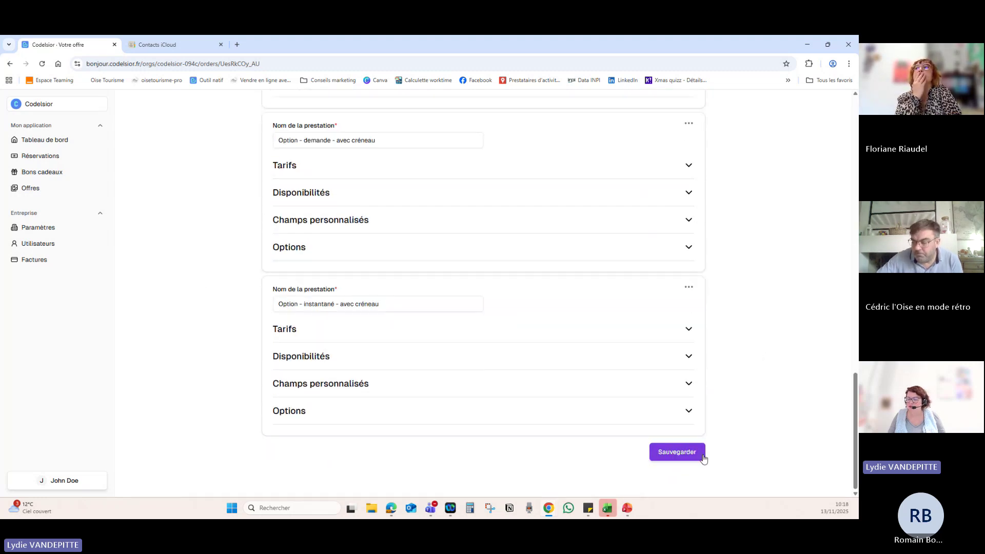
scroll(760, 361, up, 20)
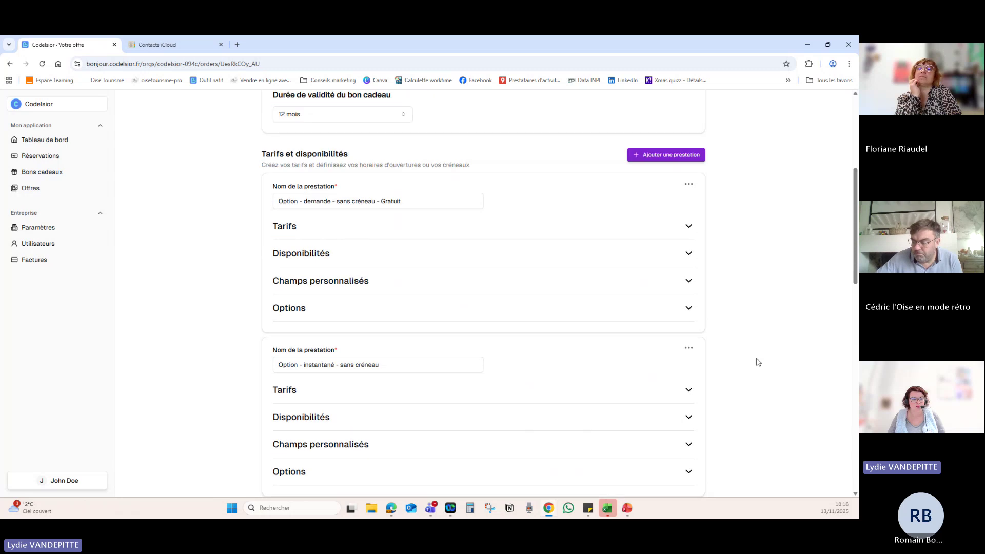